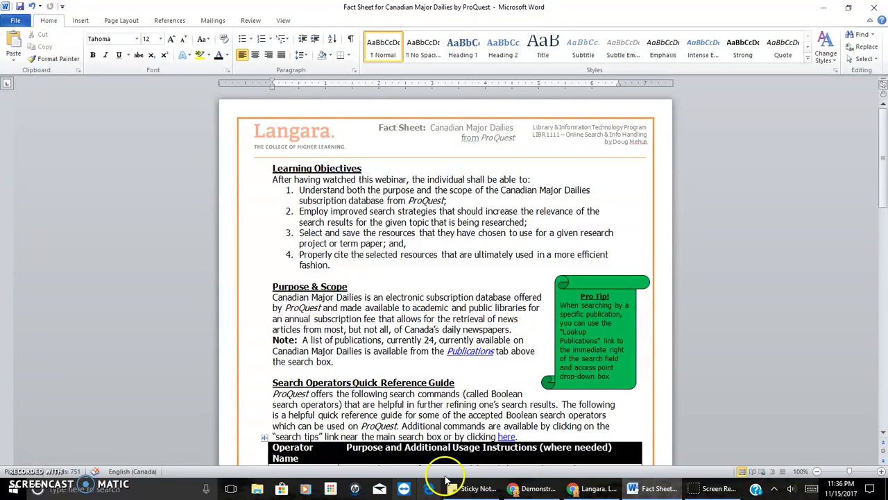
Step: Switch to Chrome and open the Canadian Major Dailies database from the library's Article Databases: A to Z page
click(585, 490)
drag(878, 143, 878, 69)
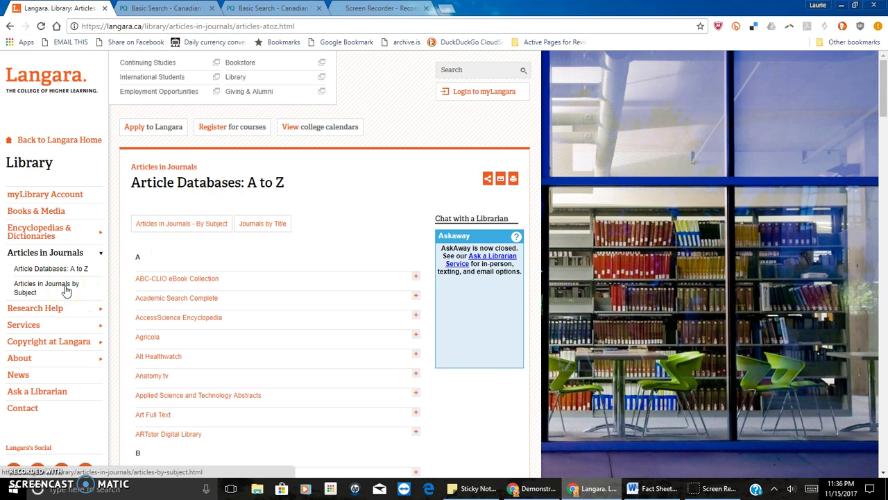
drag(883, 109, 880, 139)
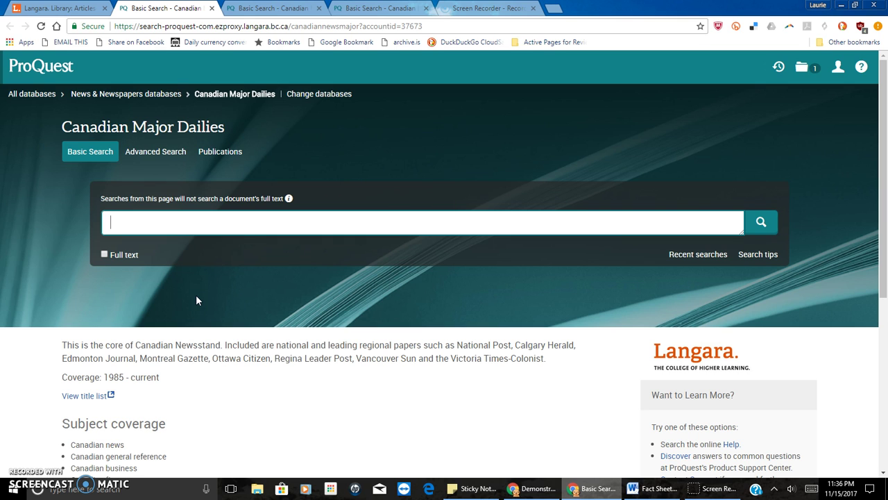
Step: Browse the Canadian Major Dailies publications list and show it by title only
click(243, 222)
click(235, 157)
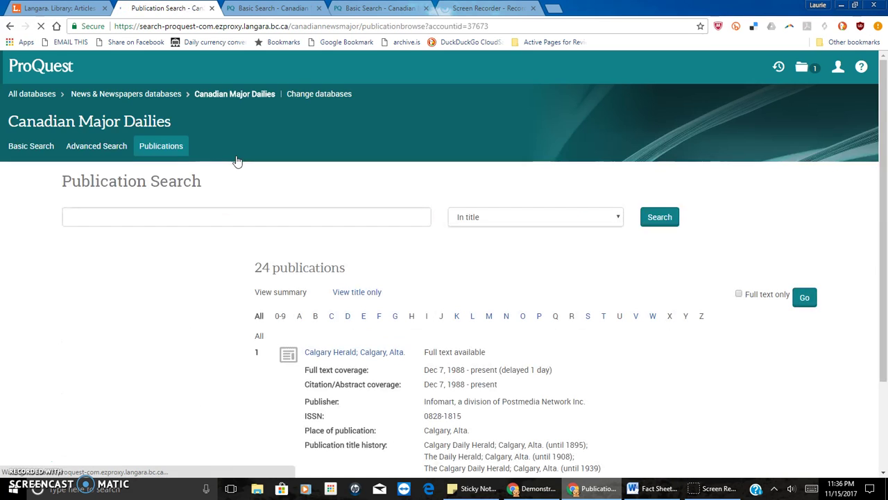
click(248, 162)
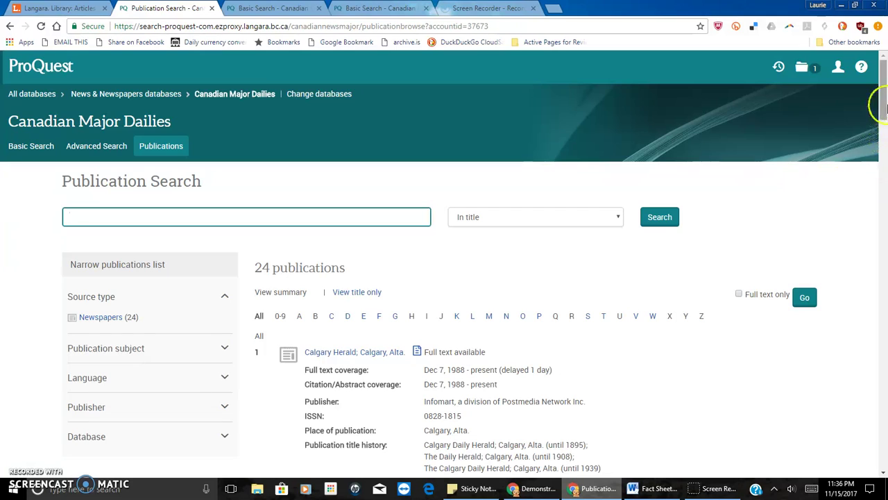
drag(880, 95, 886, 109)
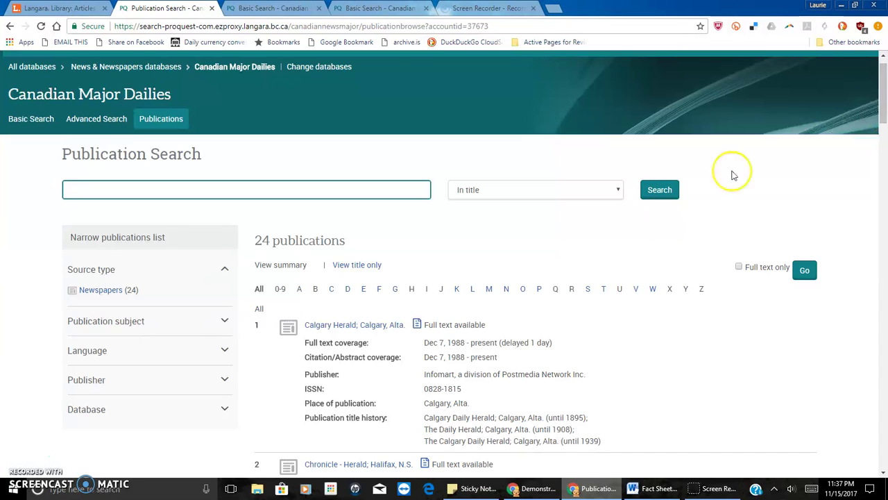
click(367, 268)
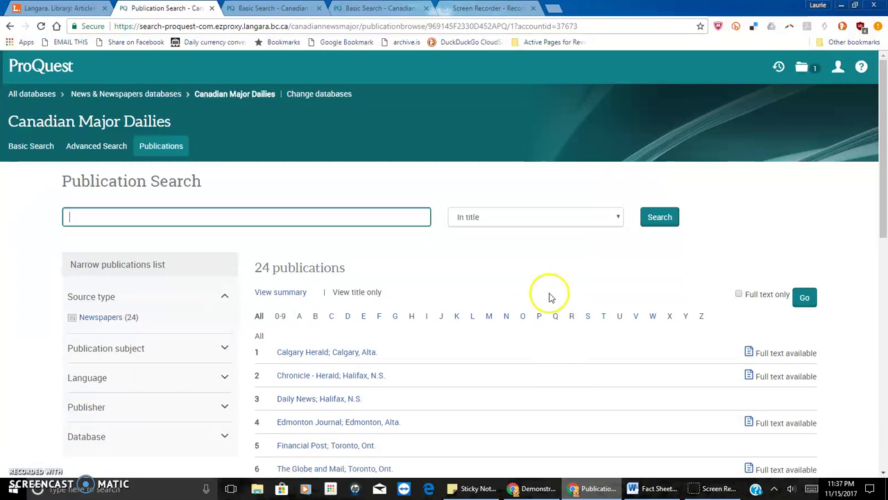
Step: Look at Advanced Search briefly, then read the operators section of the Search Tips help reached from Basic Search
click(101, 145)
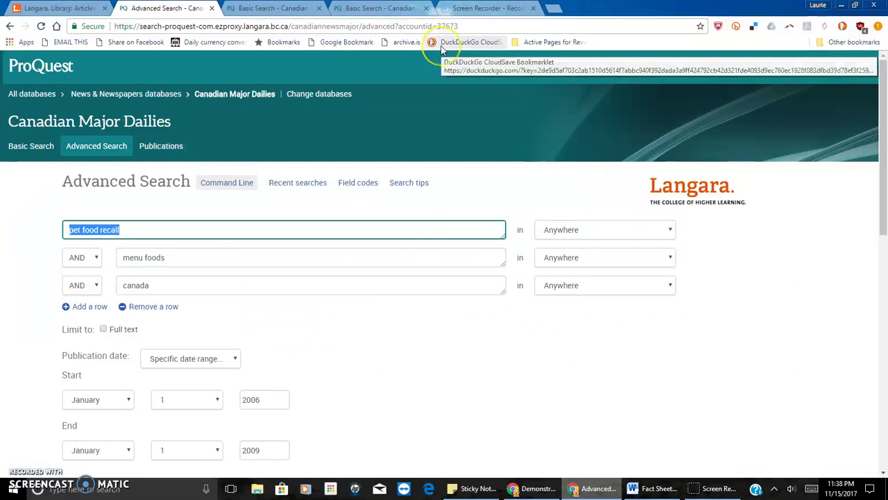
click(34, 147)
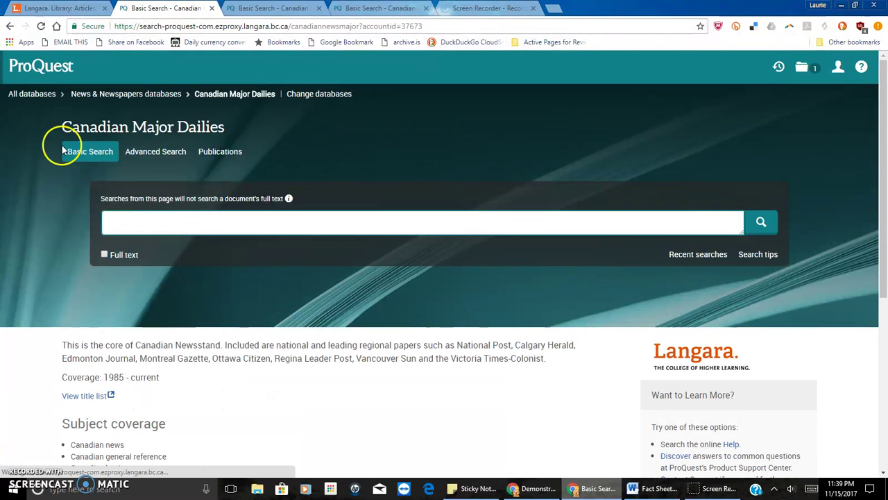
click(757, 256)
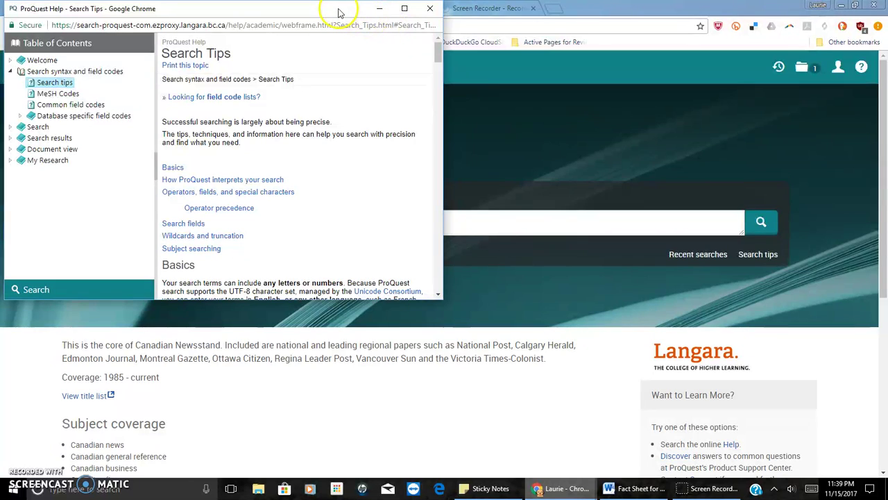
drag(338, 13, 383, 46)
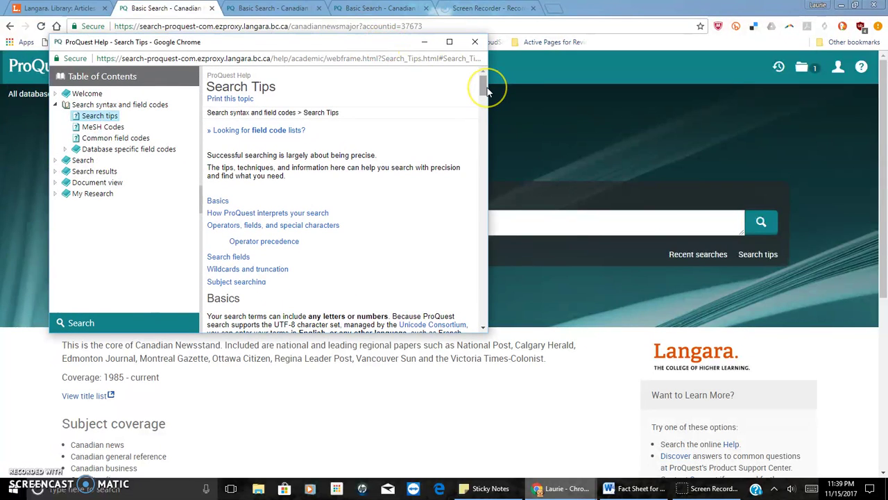
drag(485, 88, 481, 161)
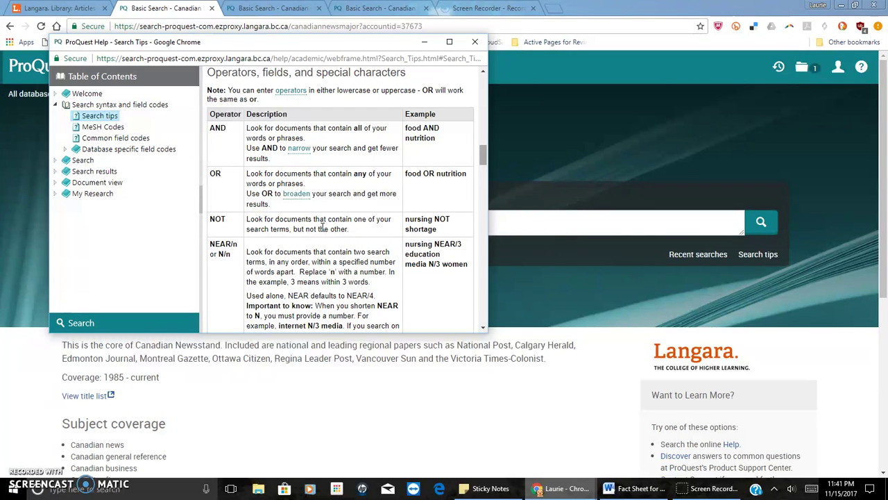
drag(483, 158, 483, 185)
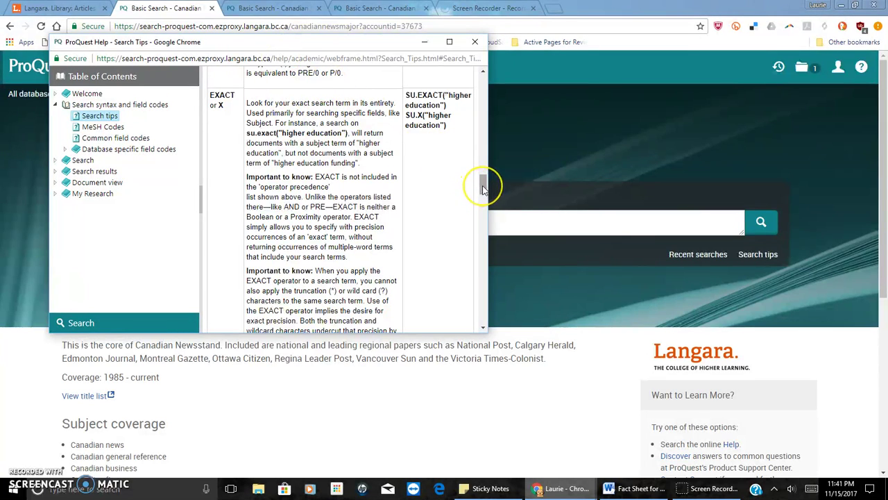
drag(483, 186, 490, 75)
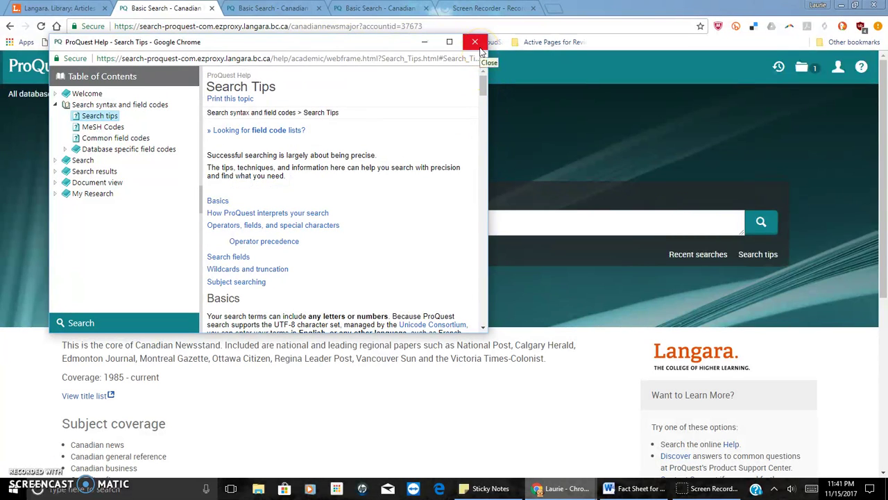
click(480, 47)
Step: Open Advanced Search, re-enter the first term as "pet food recall", and check the "menu foods" and "canada" rows
click(172, 153)
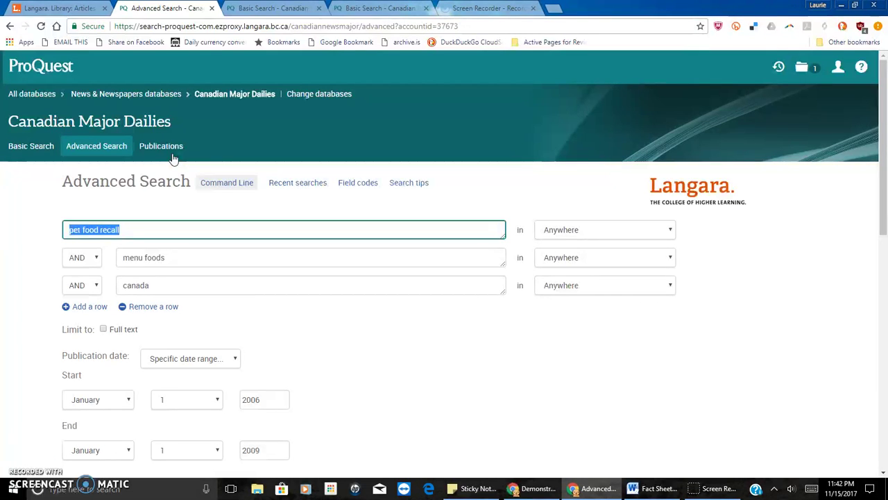
click(167, 231)
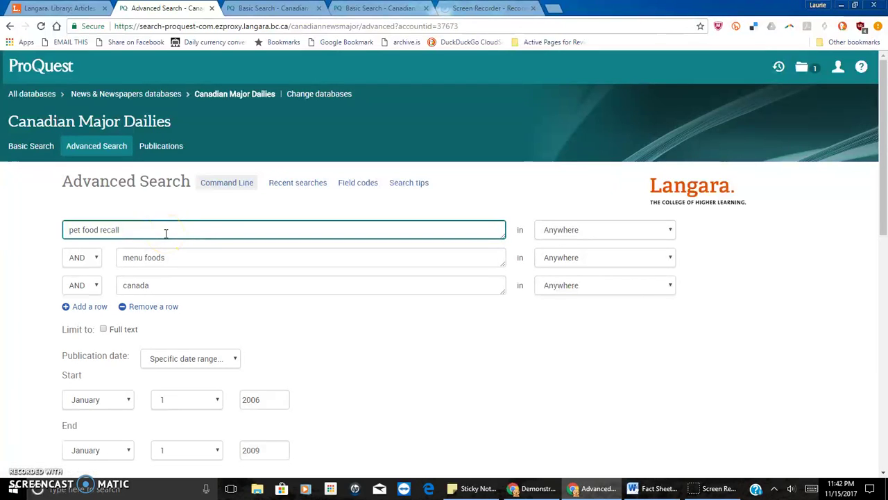
click(183, 258)
click(168, 229)
key(BackSpace)
key(BackSpace)
key(BackSpace)
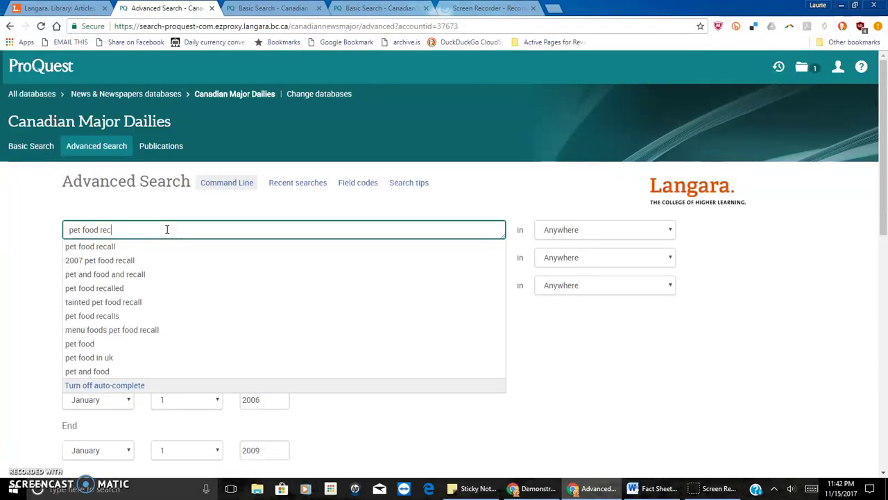
text(all)
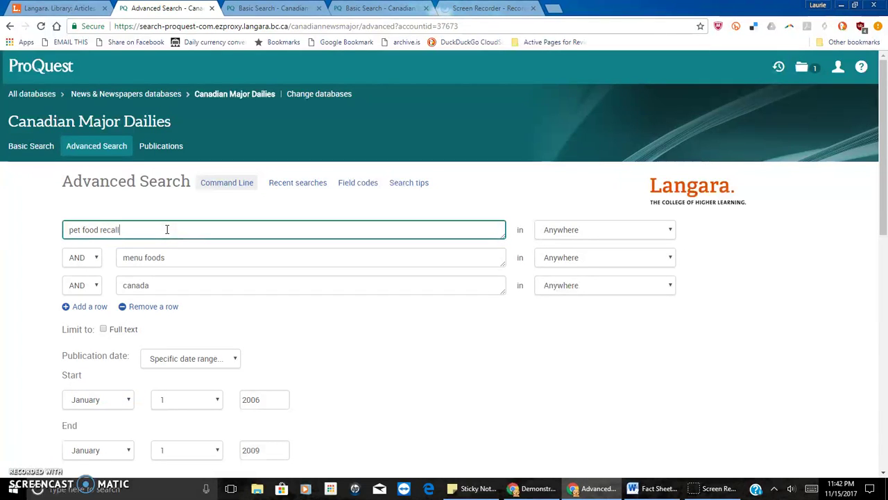
click(166, 229)
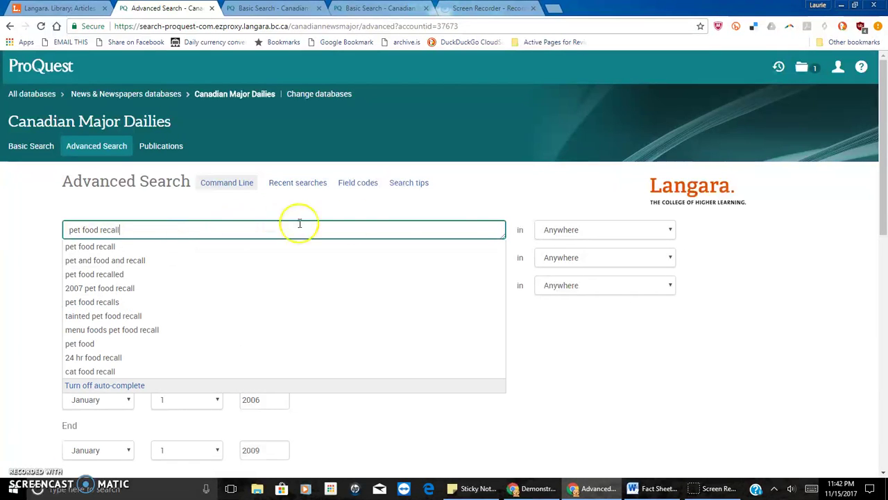
click(557, 200)
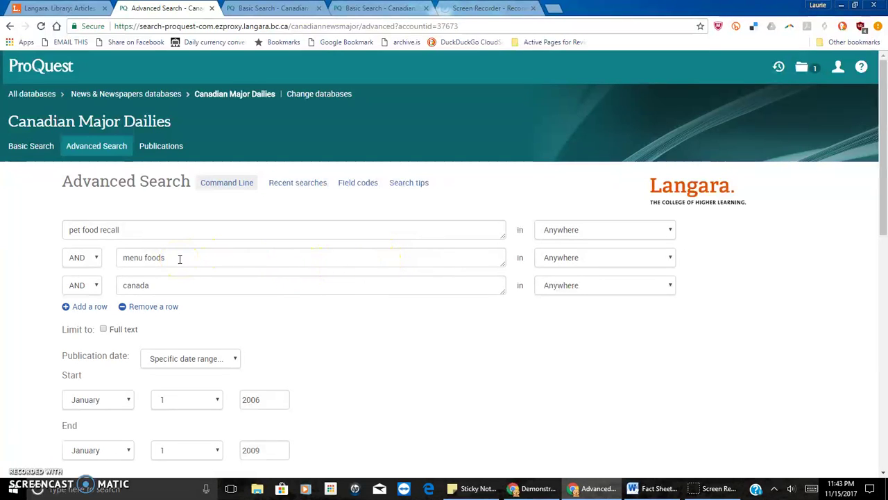
click(168, 286)
Step: Check the first row's search field options and choose Specific date range for the publication date
click(670, 231)
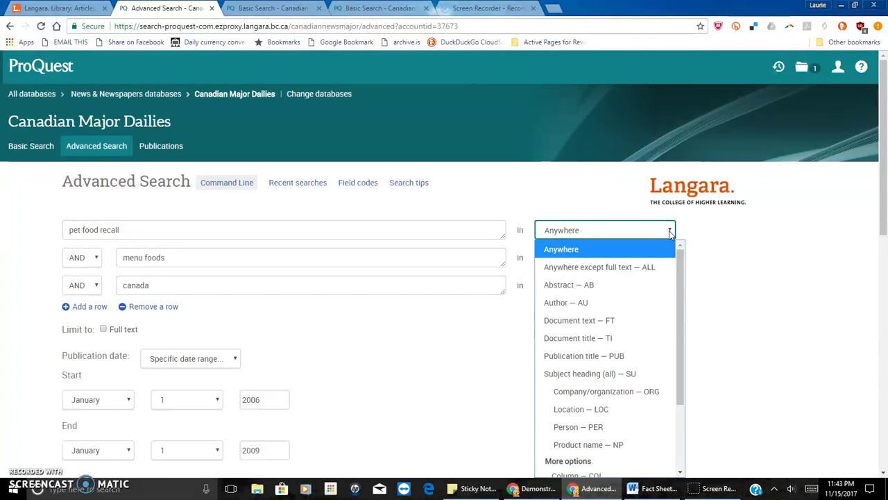
click(614, 198)
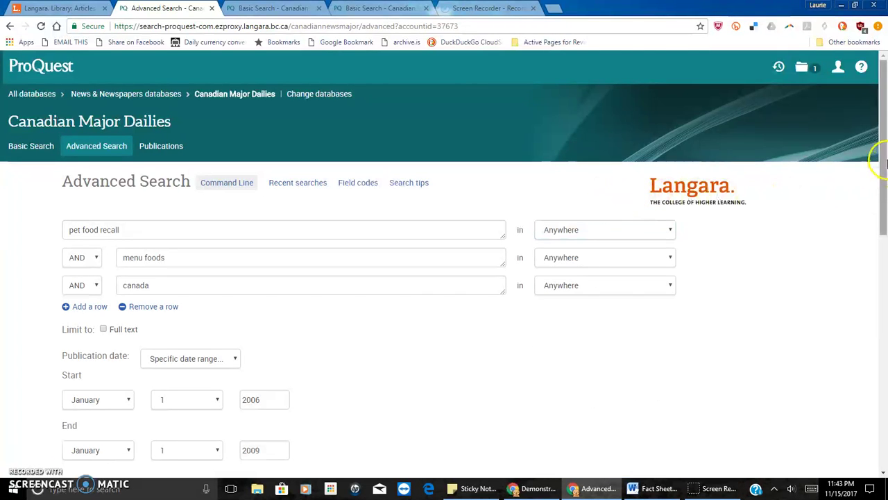
drag(882, 163, 856, 233)
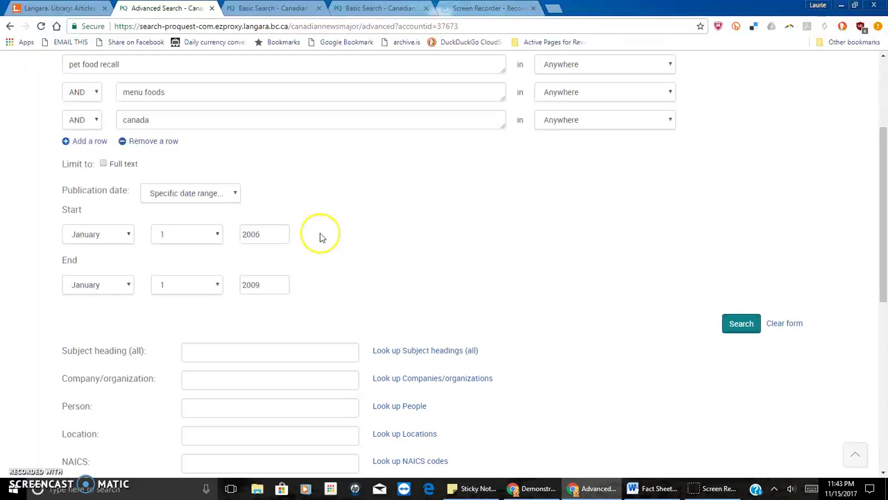
click(235, 195)
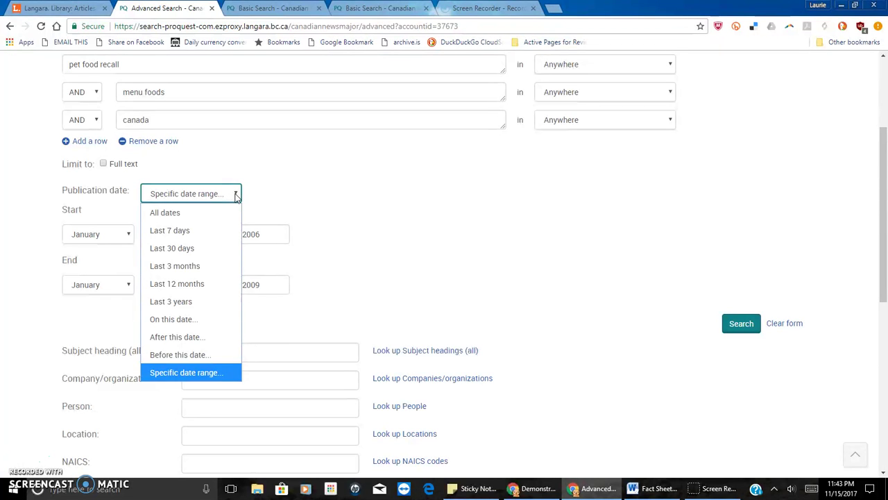
click(211, 374)
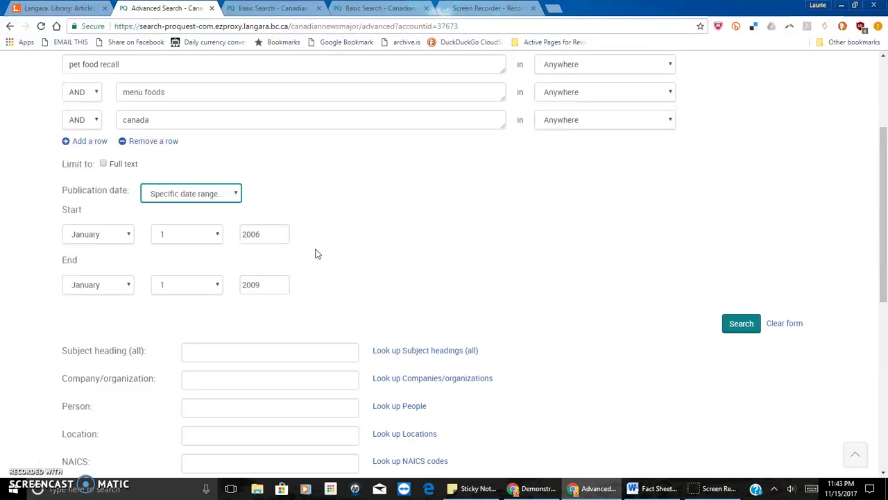
Step: Set the results to sort by Most recent first and run the advanced search
drag(879, 208, 759, 314)
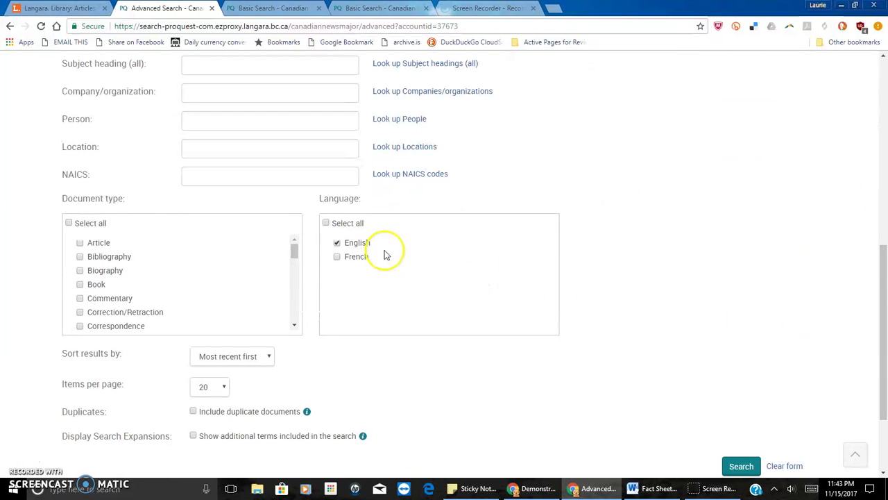
click(269, 361)
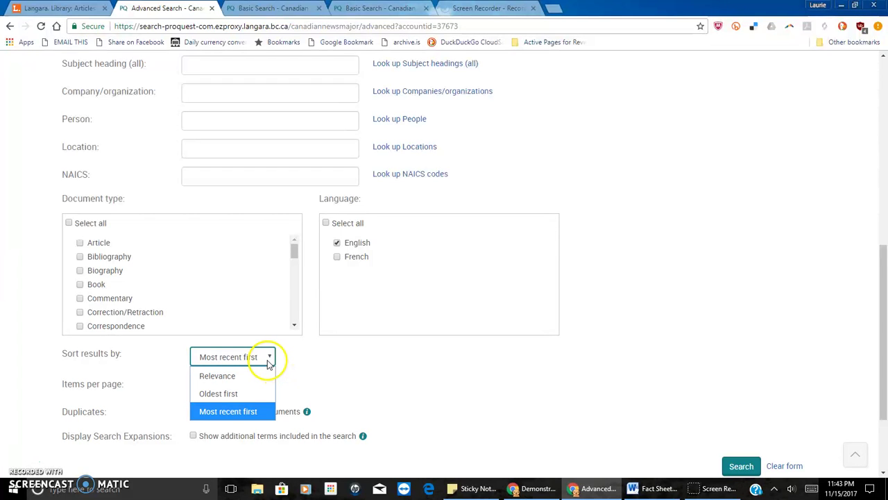
click(250, 409)
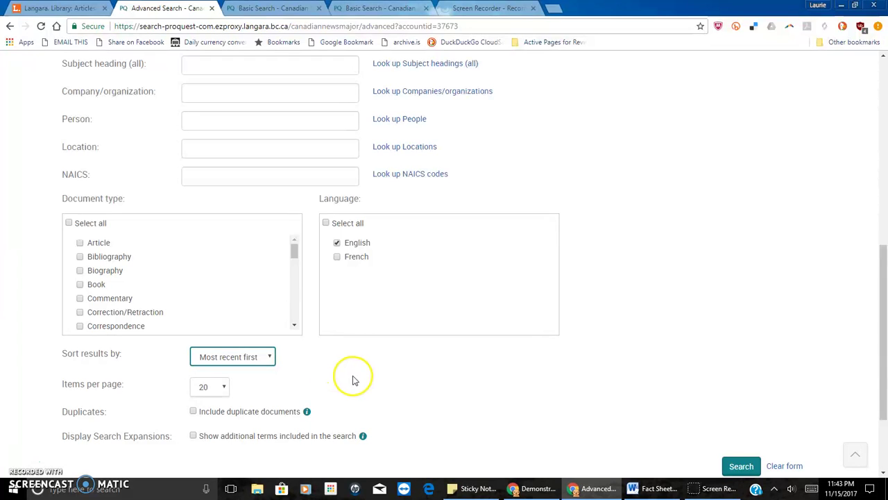
drag(884, 341, 886, 211)
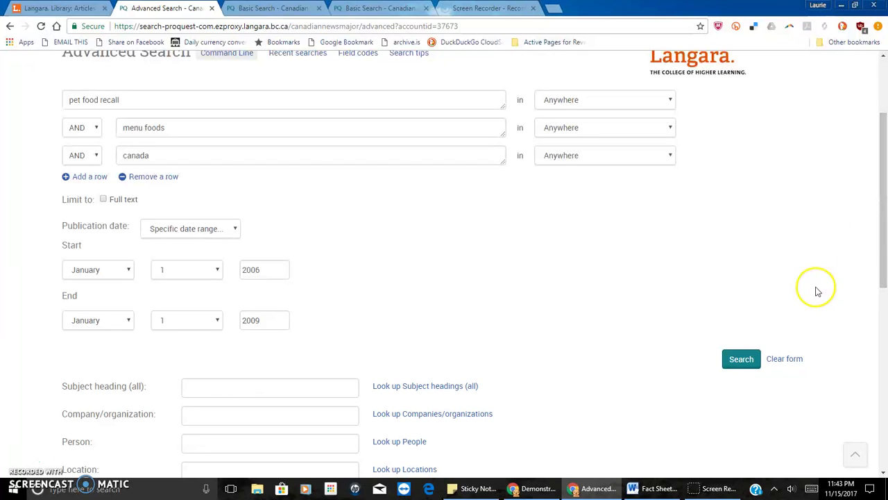
click(757, 366)
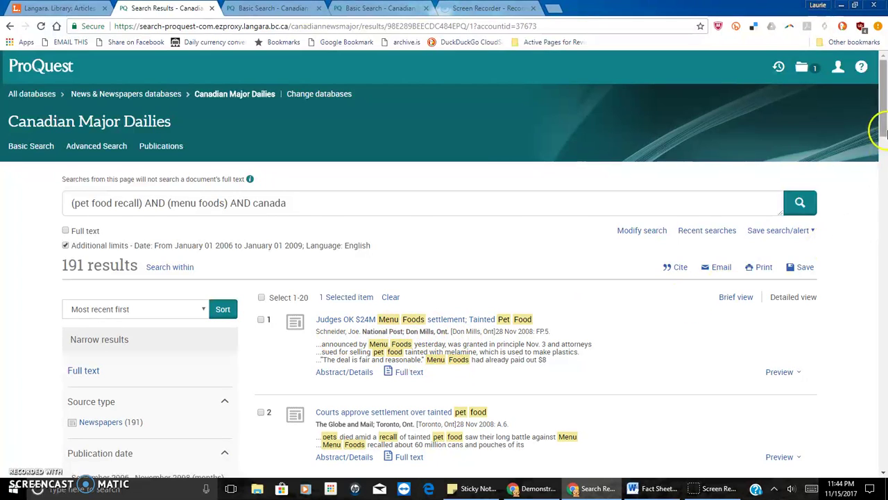
Step: Select the first result, "Judges OK $24M Menu Foods settlement; Tainted Pet Food", and open the citations for the selected items
click(265, 321)
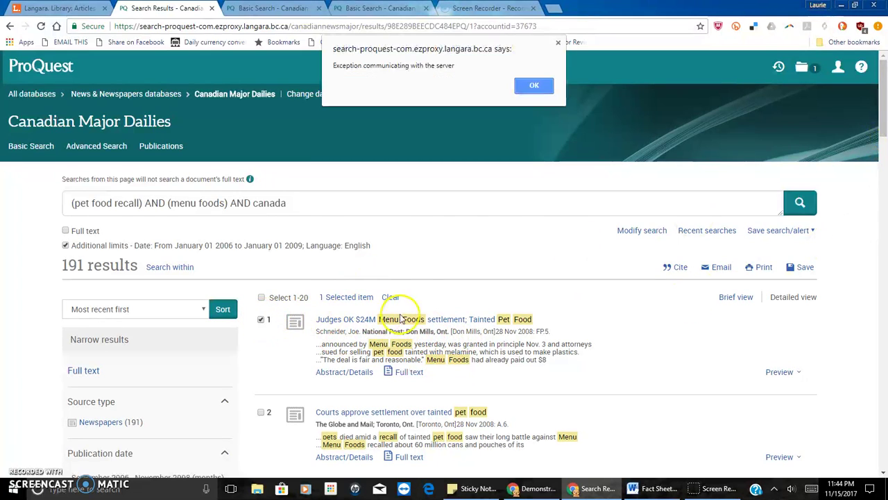
click(532, 89)
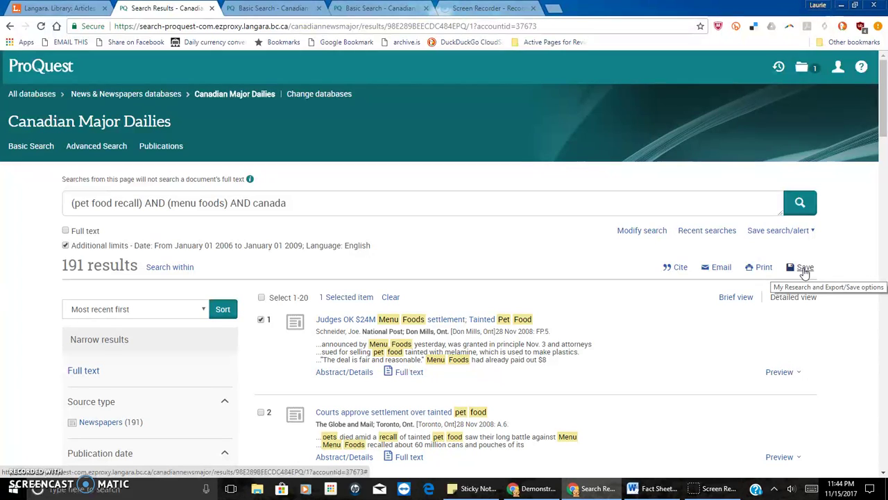
click(681, 268)
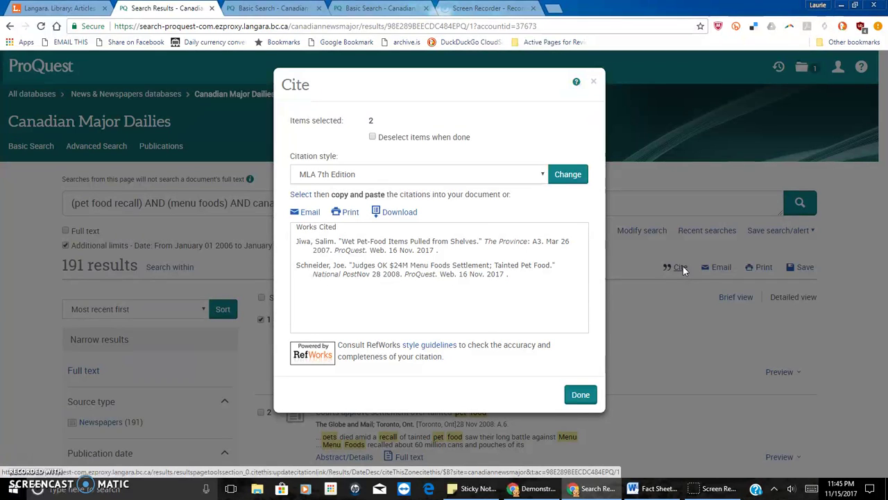
Step: Choose the MLA 7th Edition citation style and highlight the "Judges OK $24M Menu Foods Settlement" citation before closing the citations
click(567, 173)
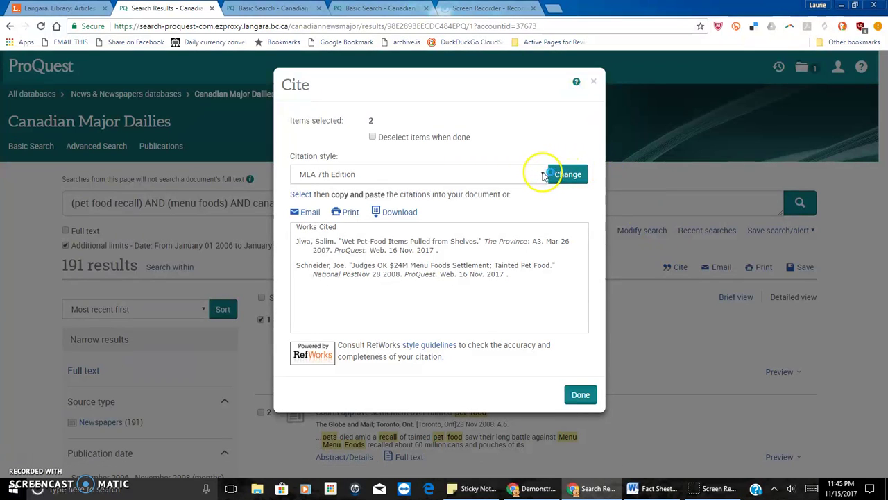
click(545, 174)
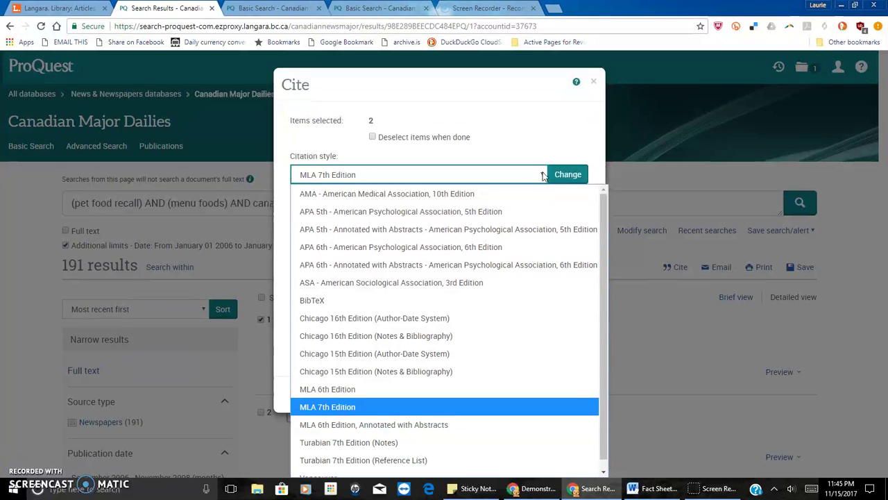
click(352, 408)
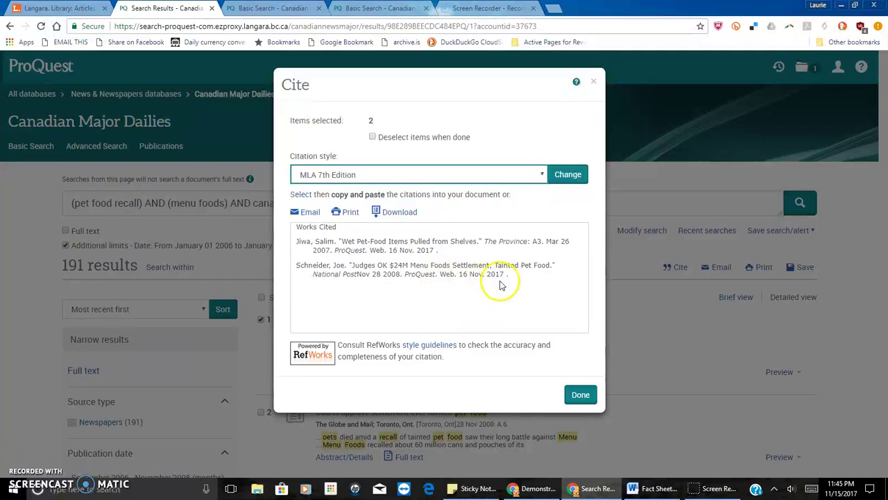
drag(522, 280, 224, 264)
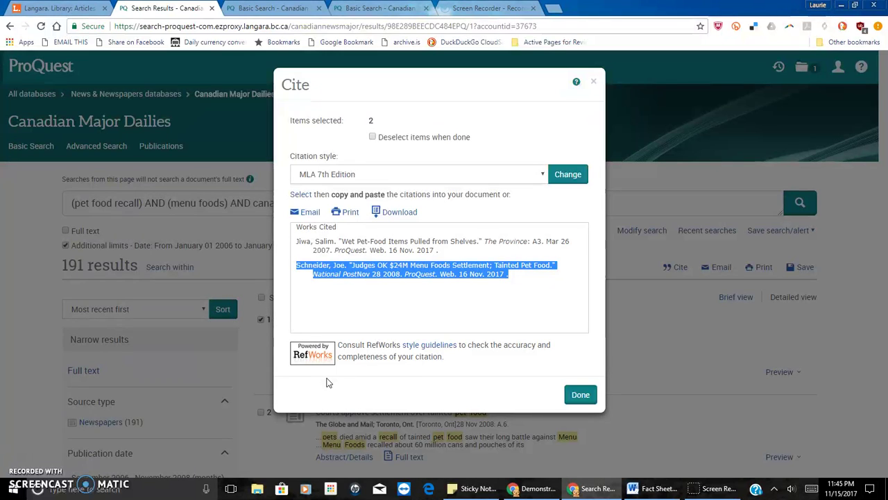
click(580, 393)
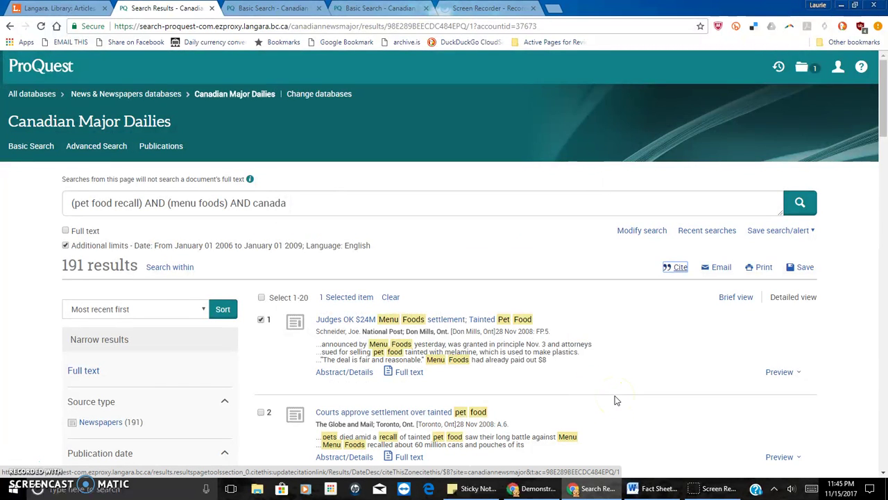
Step: Switch to the Word fact sheet and review its section about citations near the end
click(665, 487)
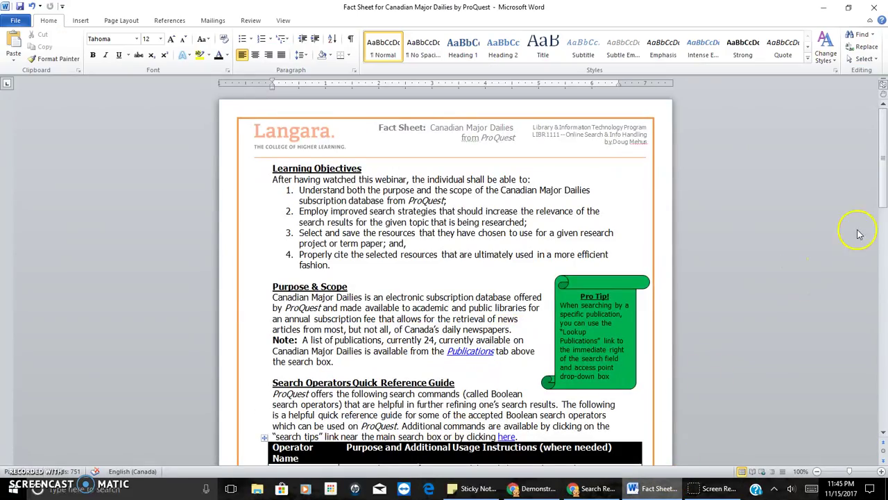
drag(883, 180, 885, 390)
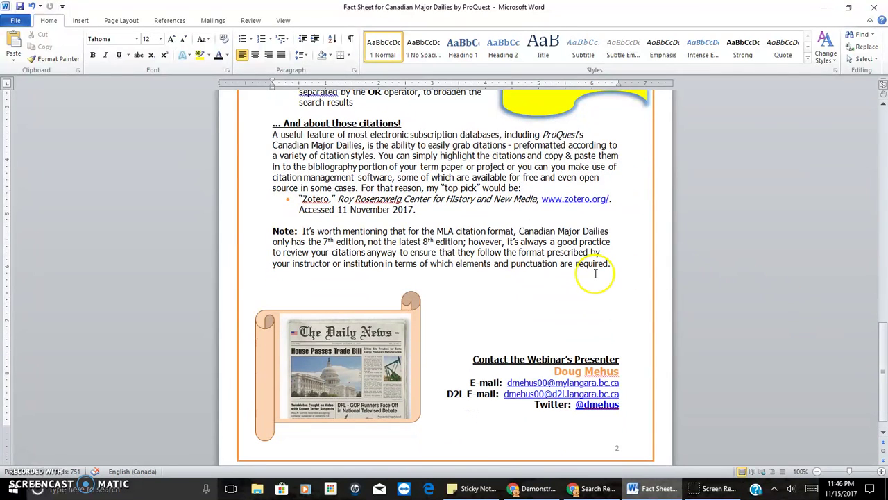